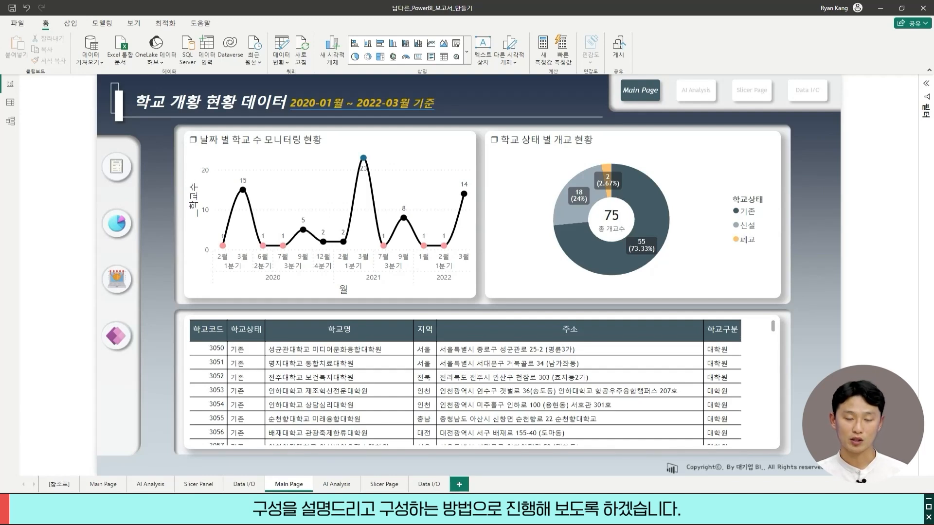
Switch to the 배경화면_구성하기.pptx presentation in PowerPoint and examine its dark and light background slides, including the Slicer Panel layouts
key("alt+Tab")
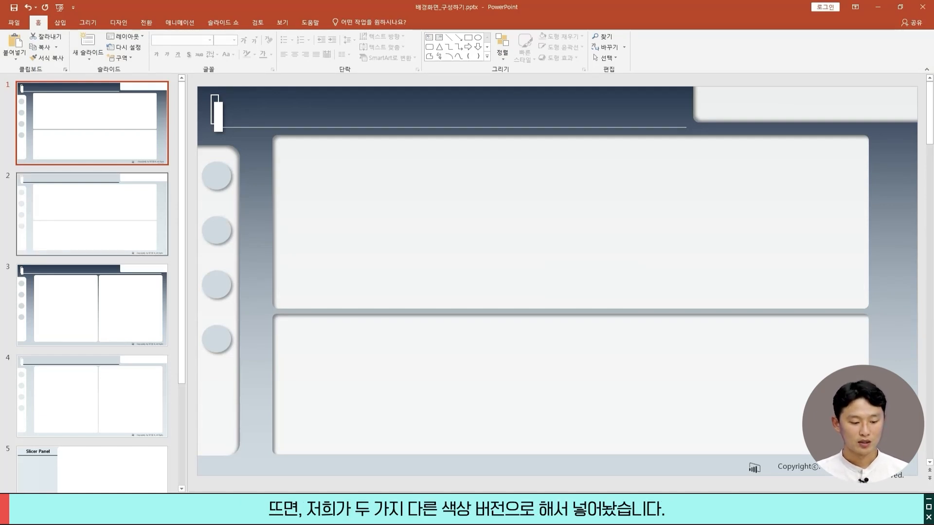
left_click(92, 214)
key("Down")
key("Down")
key("Down")
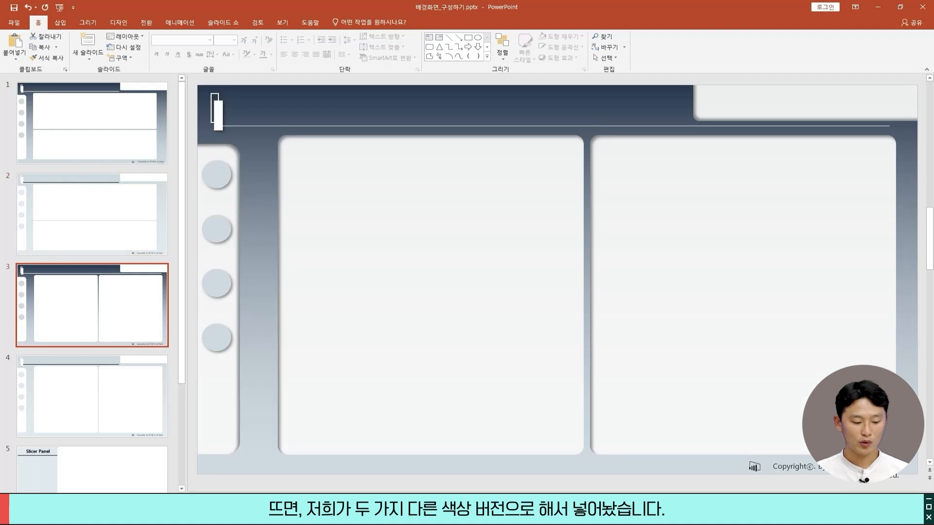
key("Down")
key("Up")
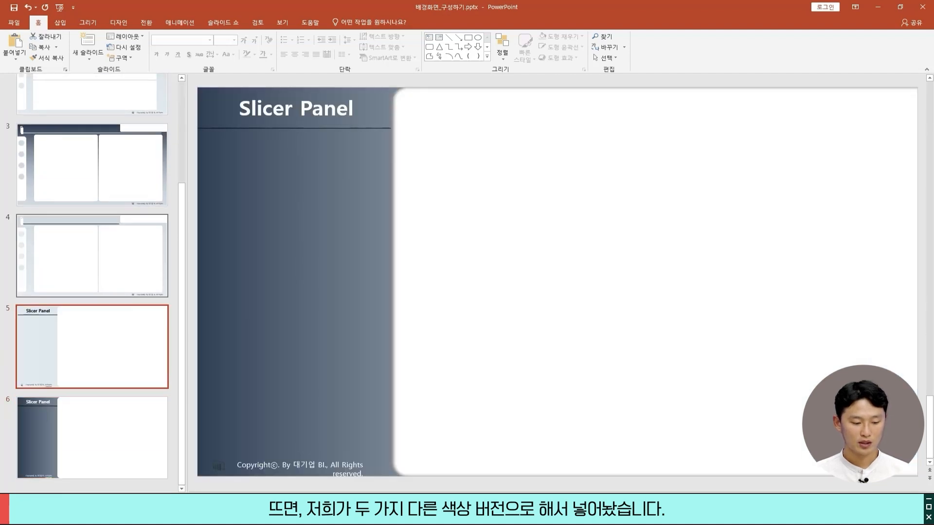
key("Down")
key("Up")
key("Up")
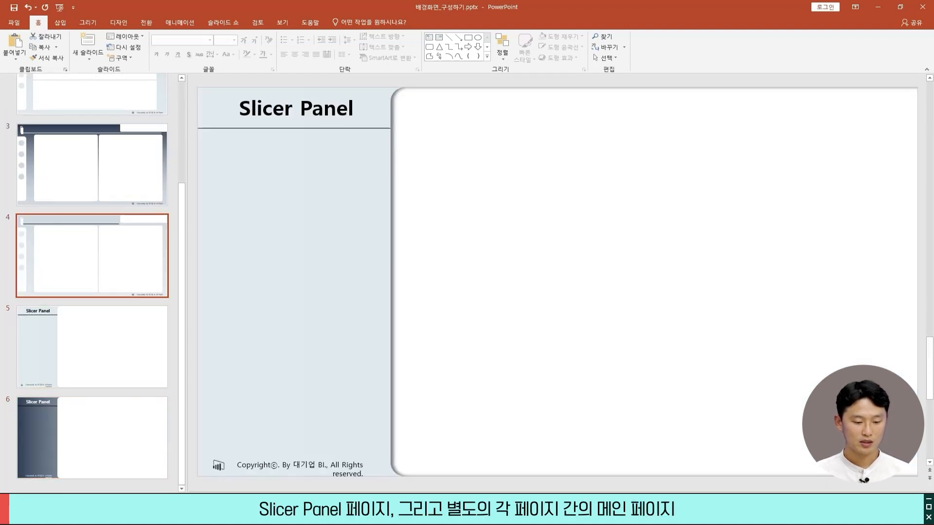
key("Up")
key("Up")
key("Up")
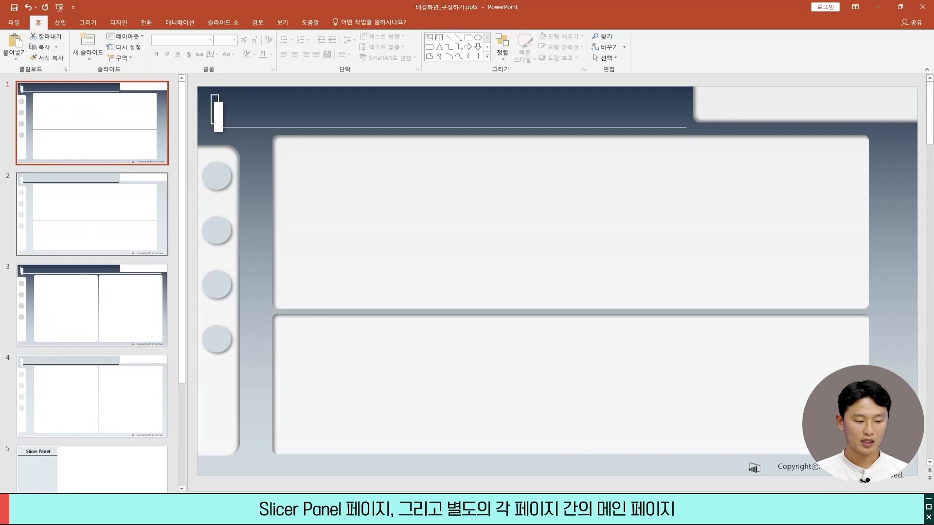
key("Down")
key("Down")
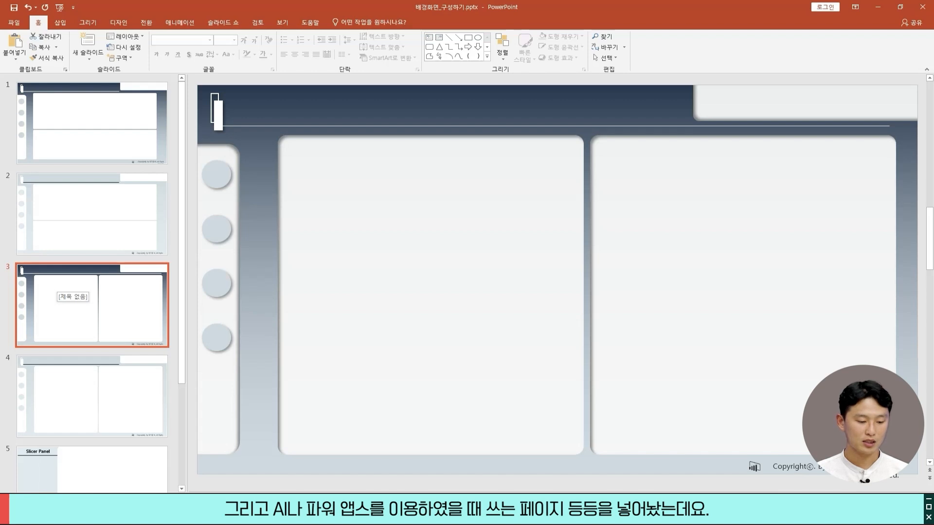
key("Up")
key("Up")
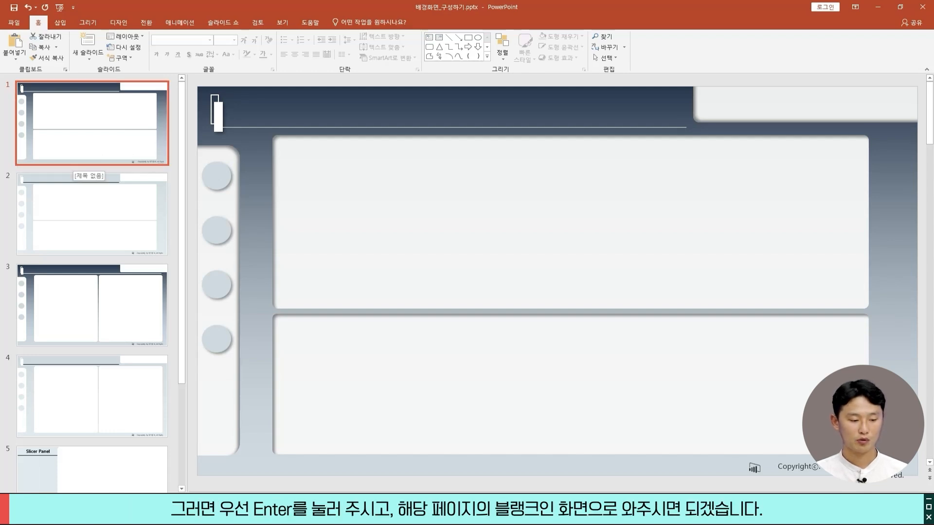
Add a new slide, move it to the start of the presentation, and delete its title and text placeholders
key("Return")
key("ctrl+Up")
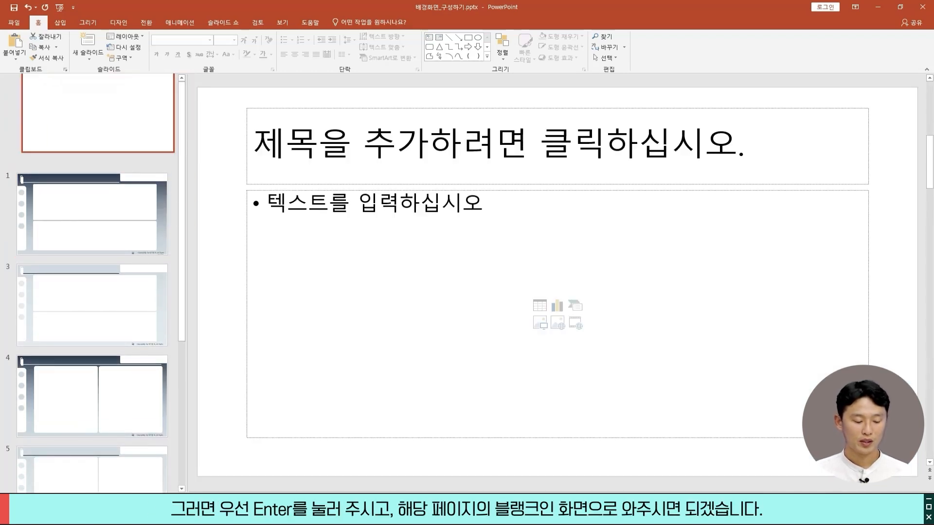
mouse_move(223, 92)
left_mouse_down()
mouse_move(926, 453)
mouse_move(895, 464)
left_mouse_up()
key("Delete")
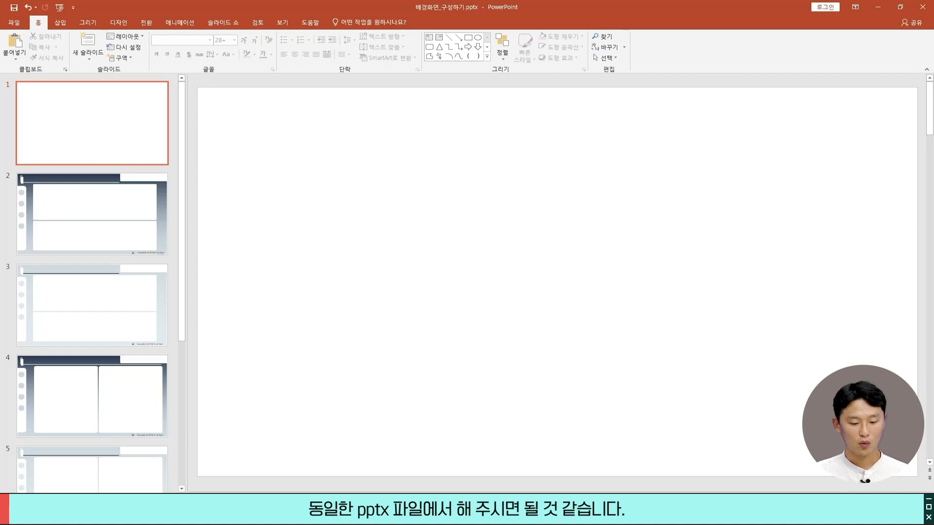
Give the blank slide a gradient background fill and remove the middle gradient stops, keeping only the two end stops
right_click(351, 192)
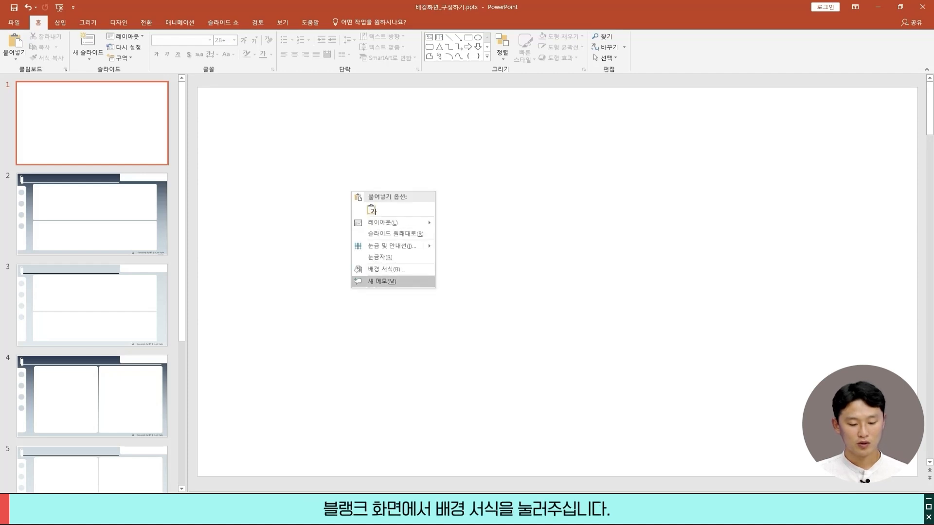
left_click(385, 269)
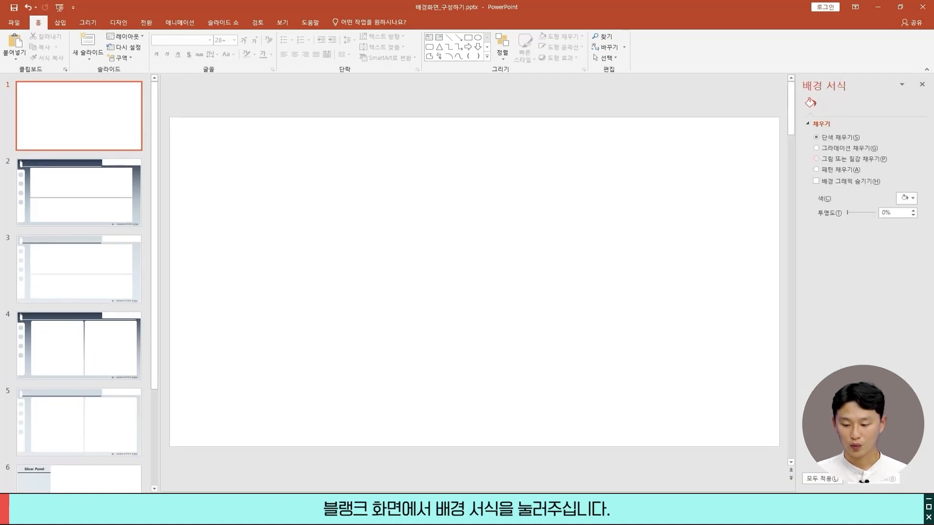
left_click(816, 148)
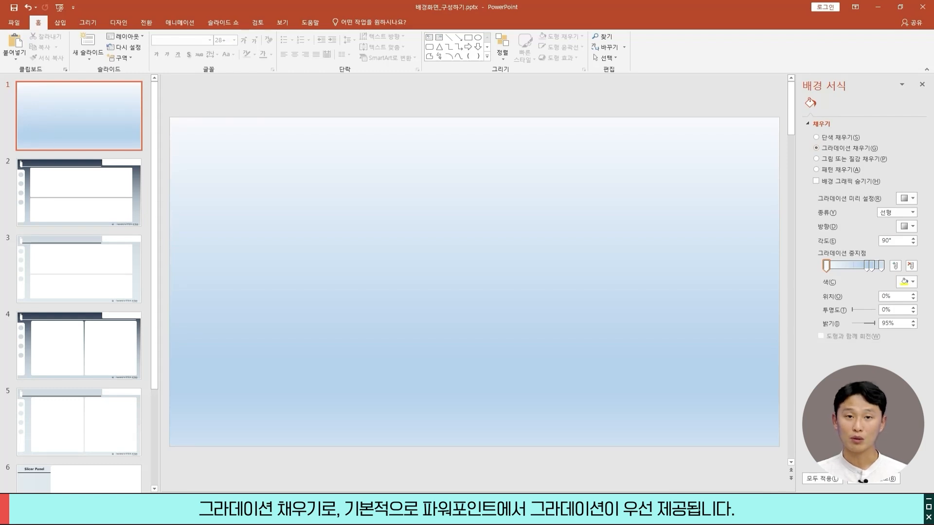
left_click(866, 266)
key("Delete")
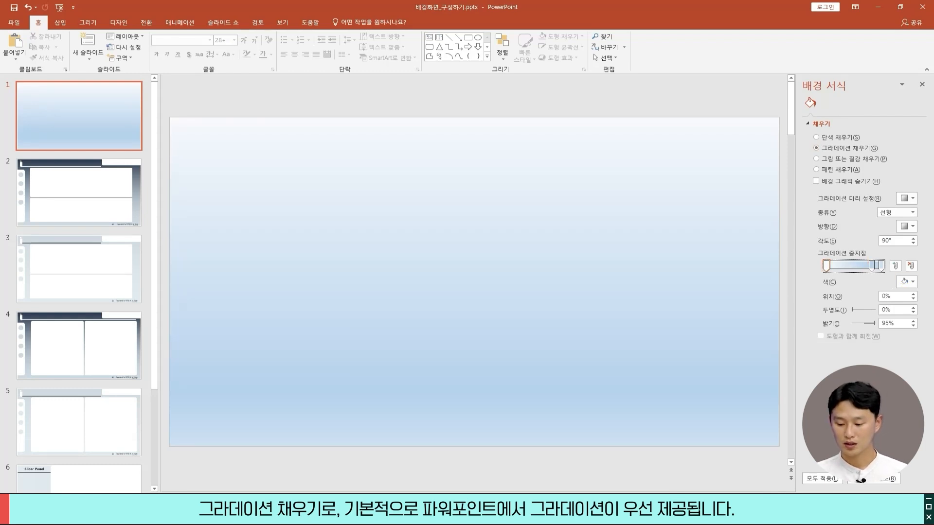
left_click(872, 266)
key("Delete")
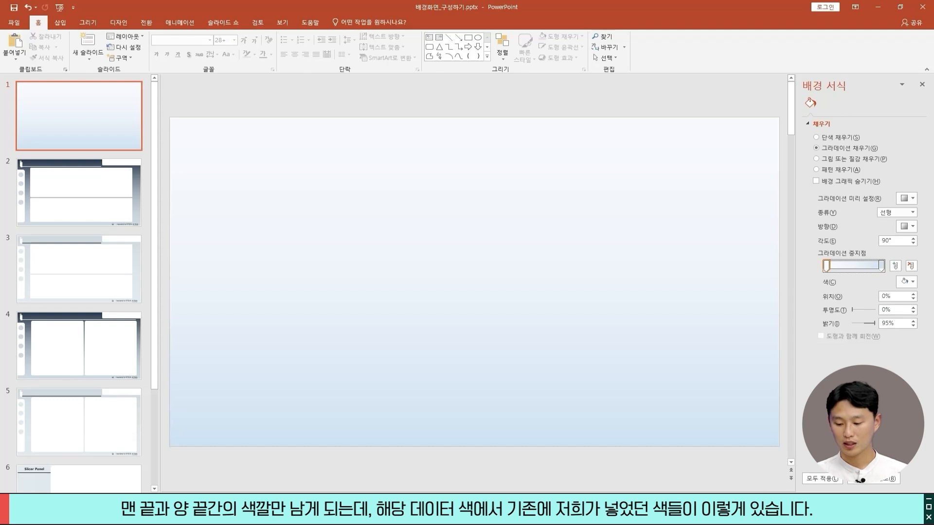
left_click(903, 282)
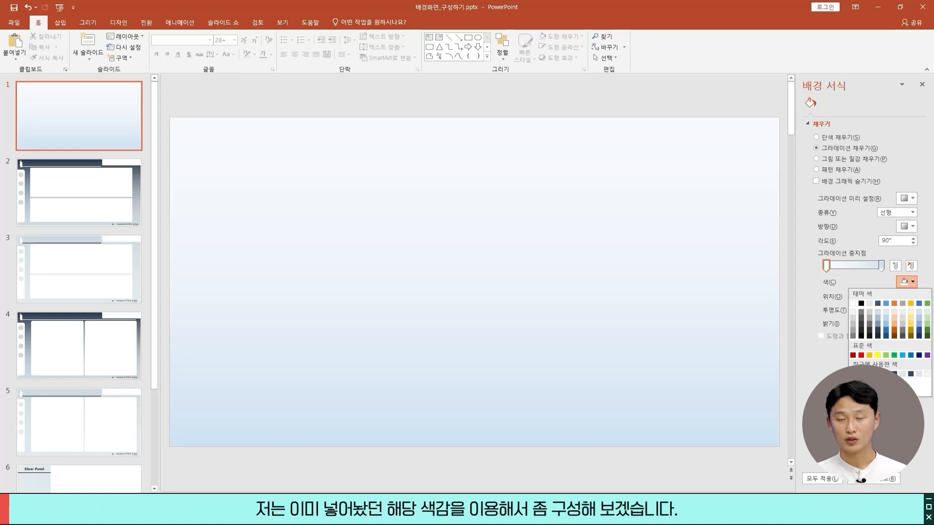
key("Escape")
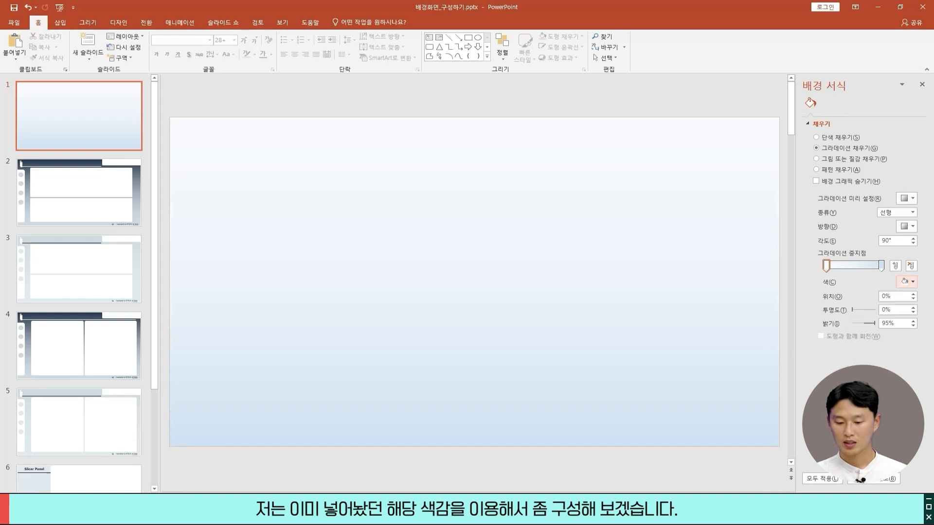
Capture a screenshot of the dark design on slide 2 and paste it onto slide 1 as a colour reference
left_click(78, 193)
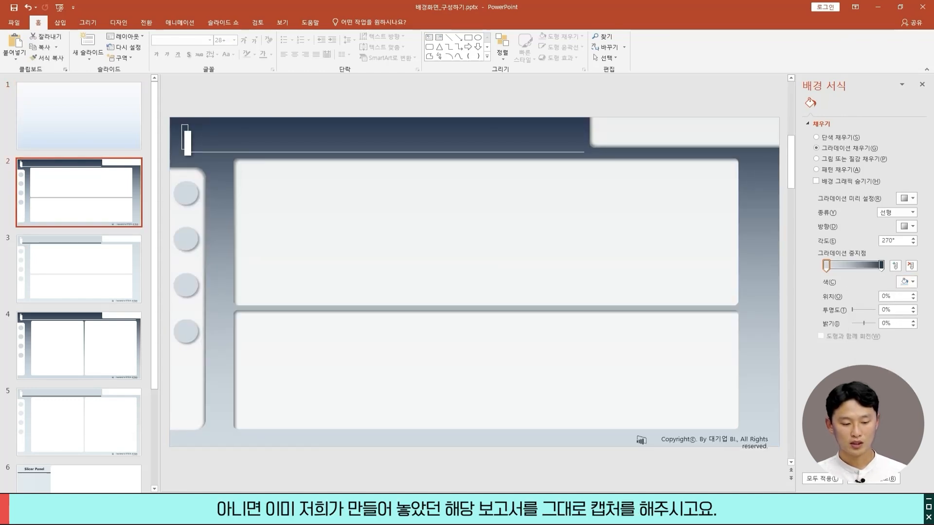
key("super+shift+s")
left_click_drag(211, 123, 623, 451)
left_click(78, 116)
key("ctrl+v")
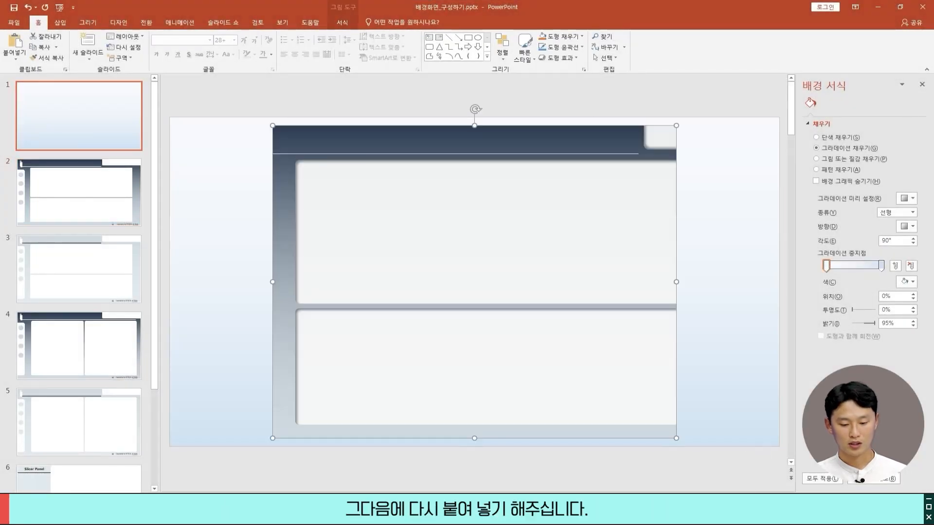
left_click_drag(474, 281, 462, 285)
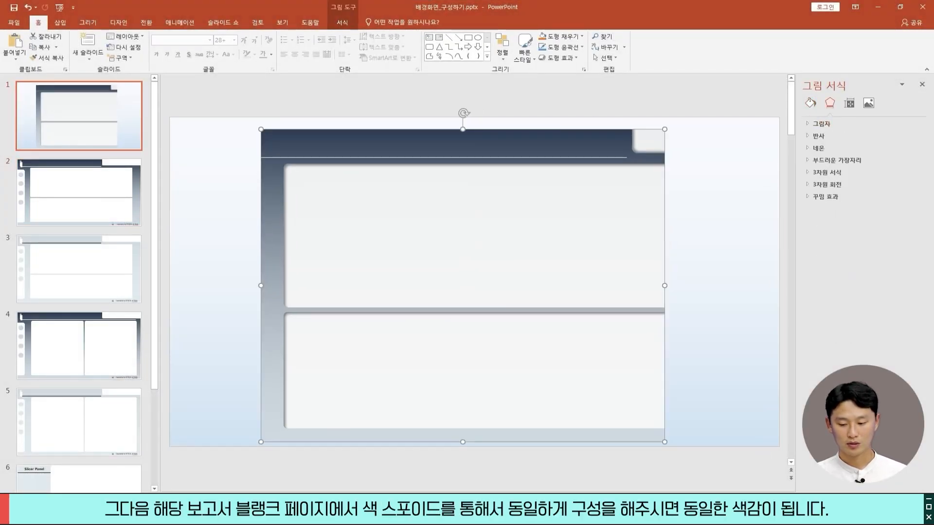
key("Escape")
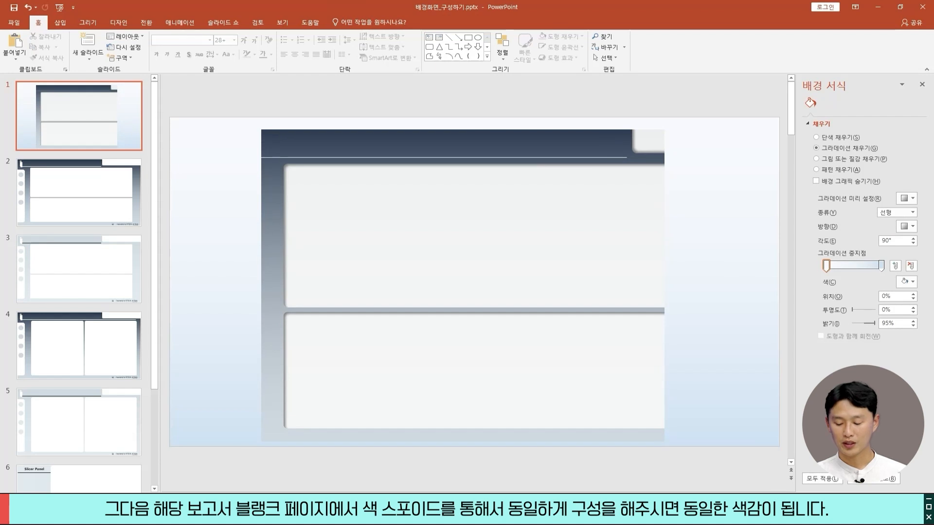
Use the eyedropper to match the gradient's end stops to the capture's dark top and light bottom colours, and delete the capture
left_click(906, 282)
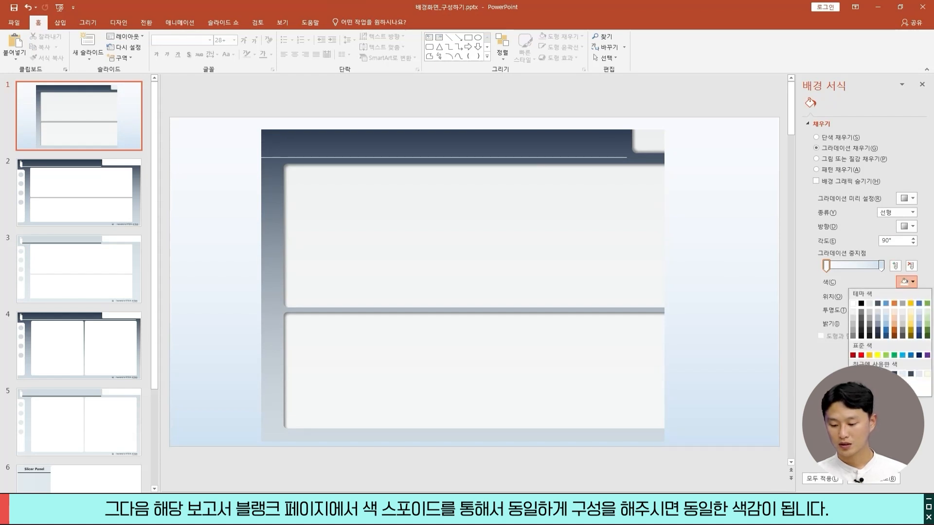
left_click(881, 392)
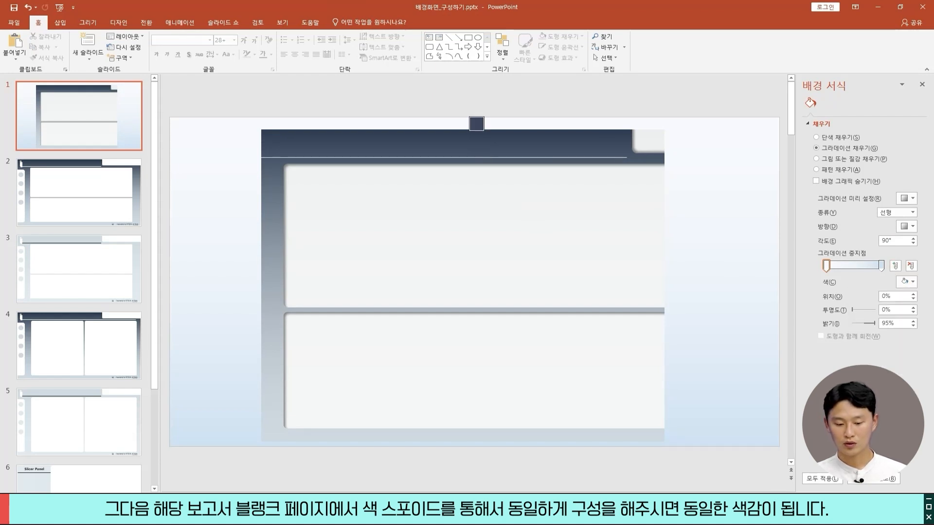
left_click(465, 136)
left_click(881, 265)
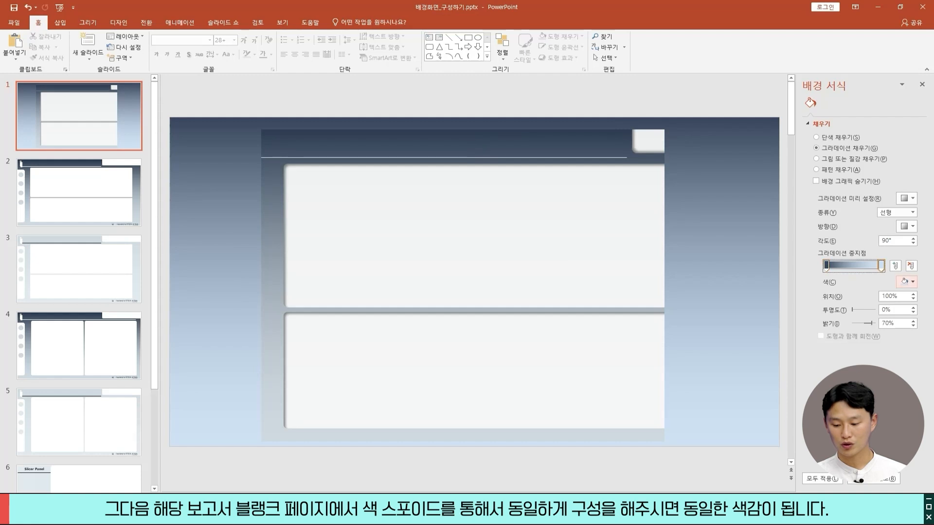
left_click(906, 282)
left_click(881, 392)
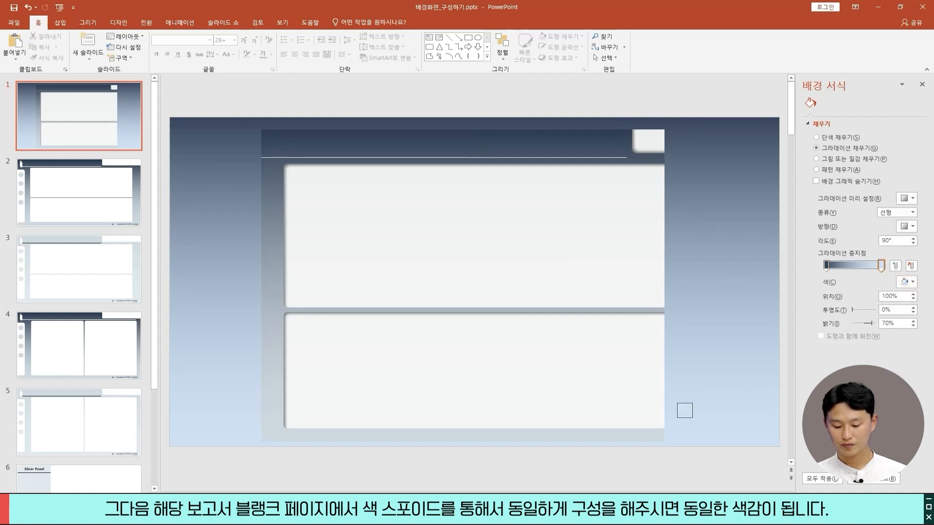
left_click(462, 286)
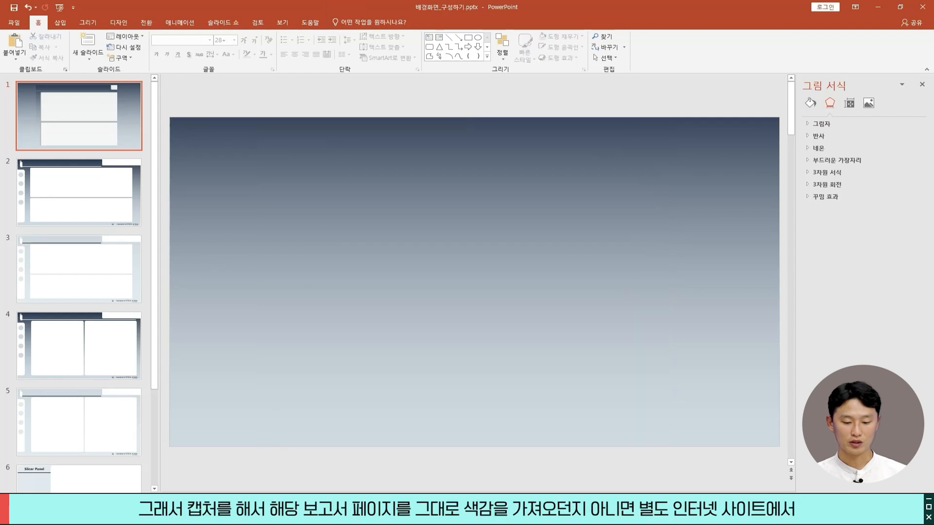
key("Delete")
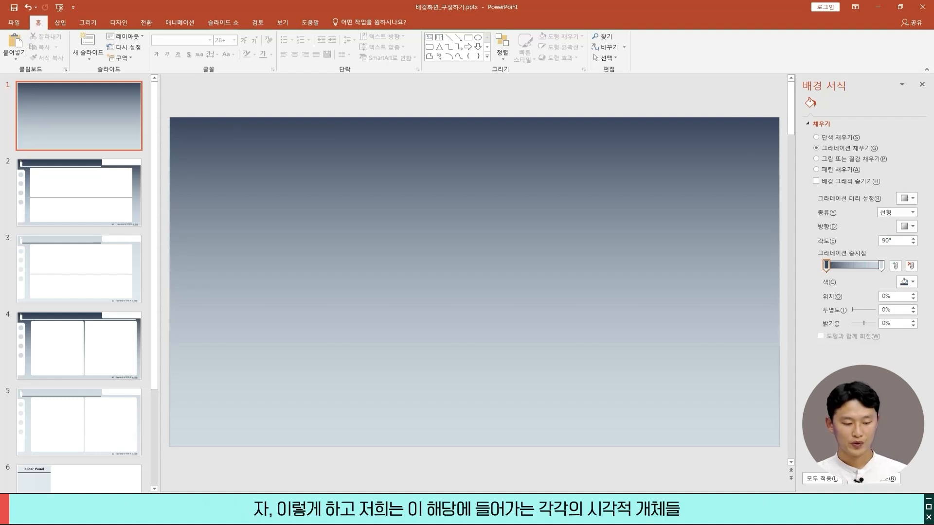
Draw a rounded rectangle on slide 1, using slide 2 as reference, and reduce its corner rounding
left_click(79, 193)
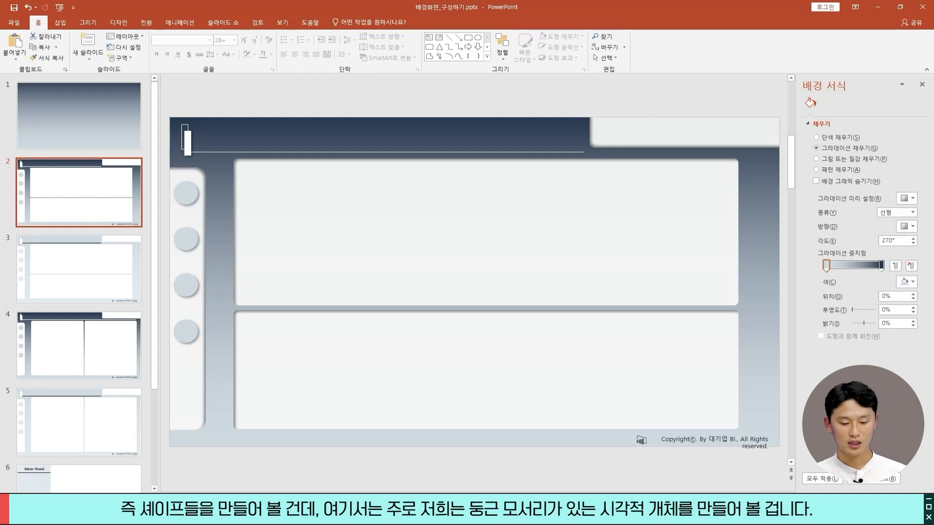
left_click(79, 116)
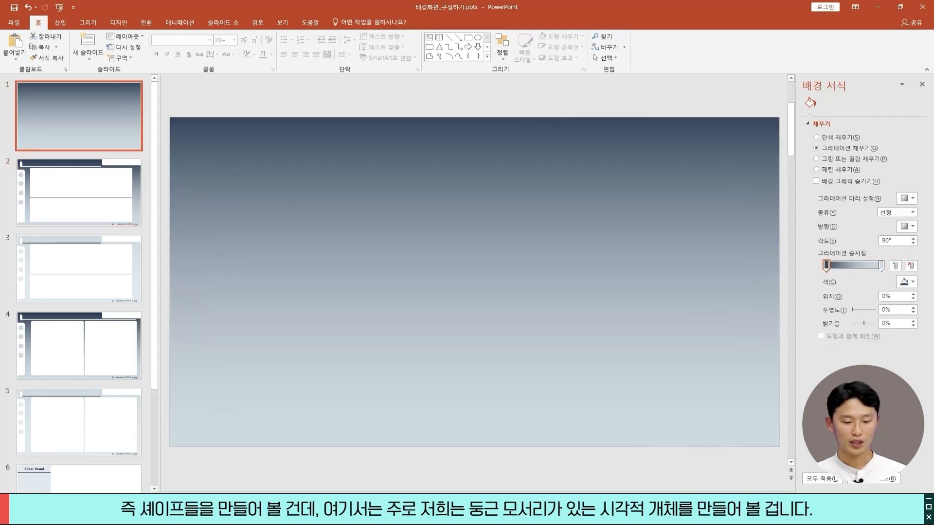
left_click(429, 47)
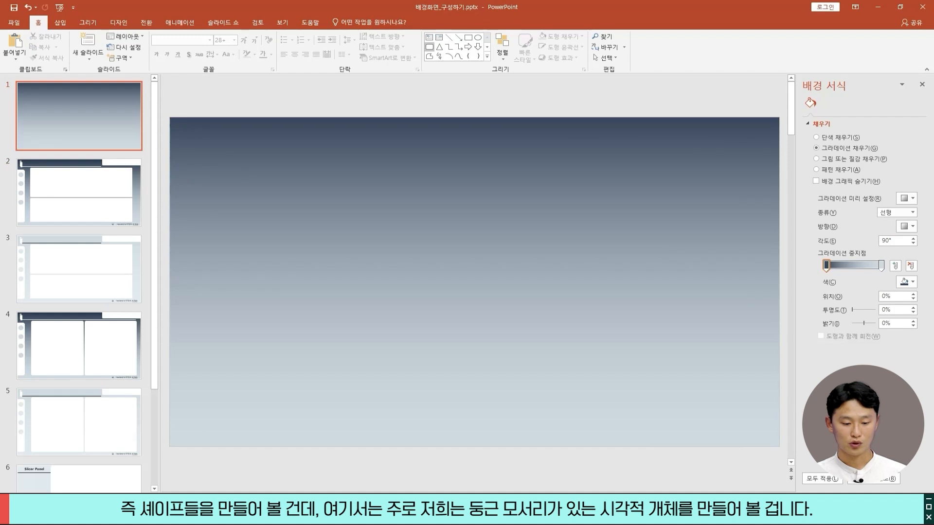
left_click_drag(283, 167, 452, 392)
left_click_drag(389, 302, 459, 301)
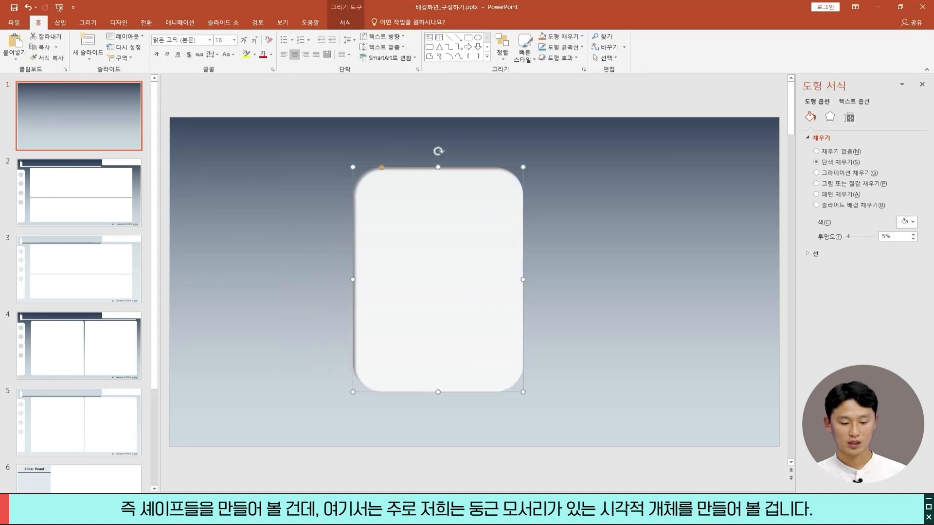
left_click_drag(381, 168, 363, 168)
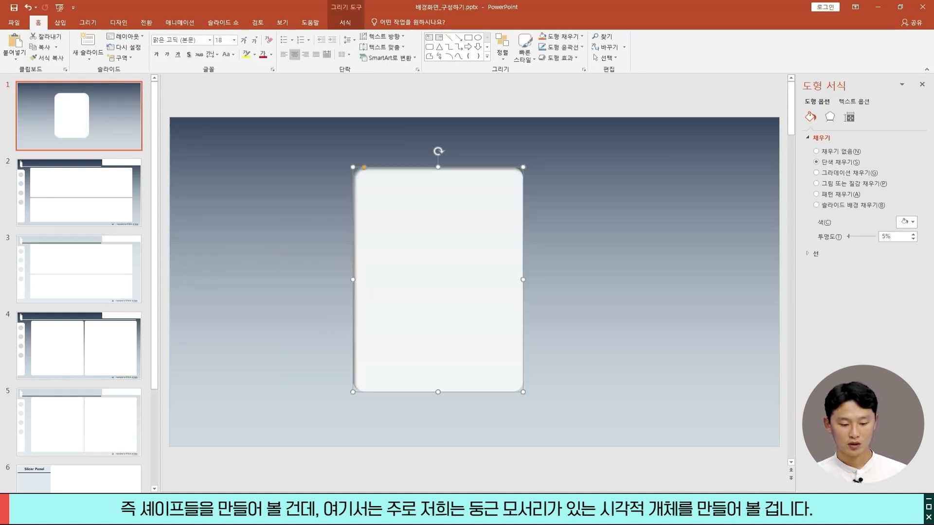
Reposition the rounded rectangle and stretch it into a wide panel spanning most of the slide's upper half
left_click_drag(475, 216, 522, 211)
right_click(522, 211)
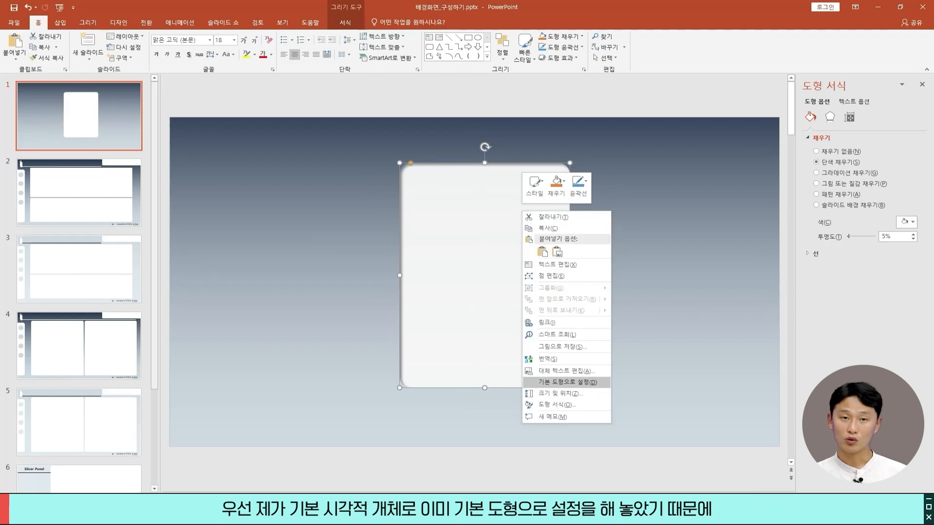
left_click(491, 331)
left_click_drag(492, 330, 329, 318)
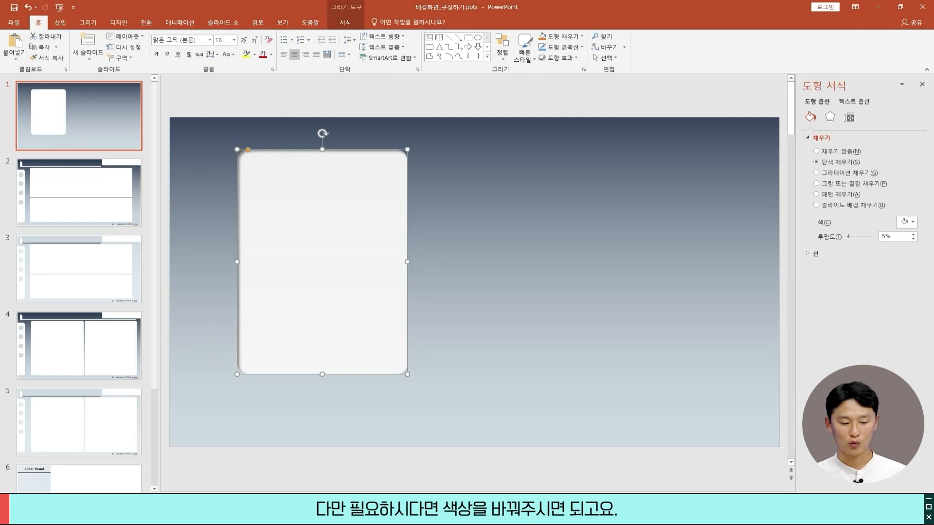
left_click_drag(329, 318, 351, 320)
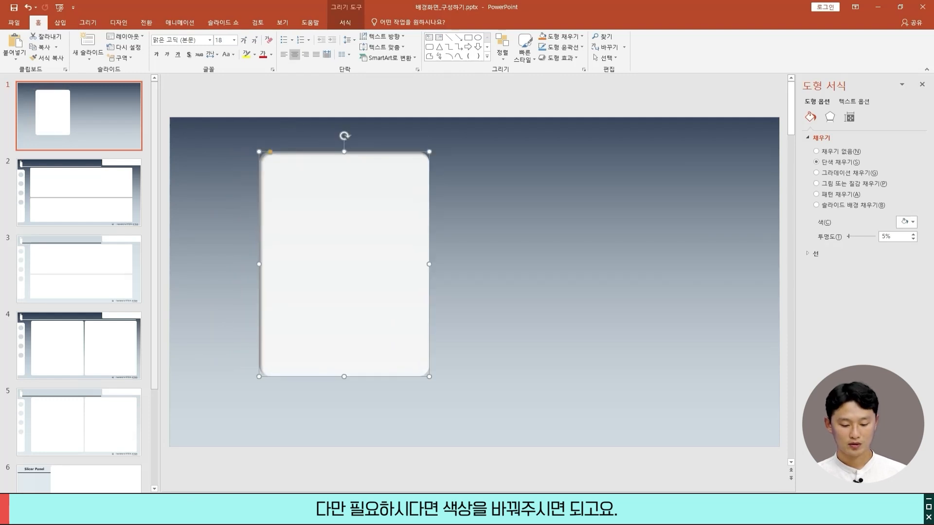
left_click_drag(429, 376, 486, 423)
left_click_drag(373, 288, 338, 293)
left_click_drag(452, 428, 741, 293)
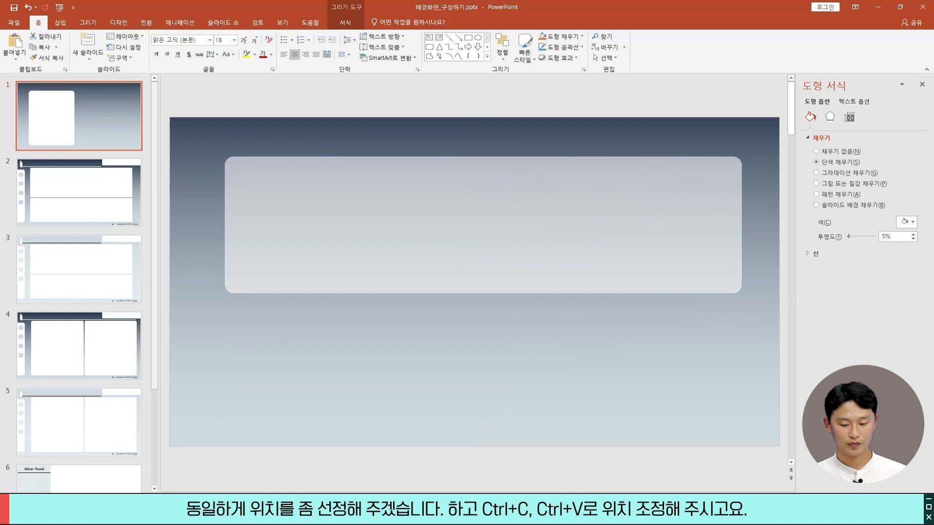
Duplicate the wide rounded panel on slide 1 and arrange the two copies one above the other with a narrow gap
left_click_drag(483, 225, 482, 368)
key("ctrl+c")
key("ctrl+v")
left_click_drag(482, 232, 482, 224)
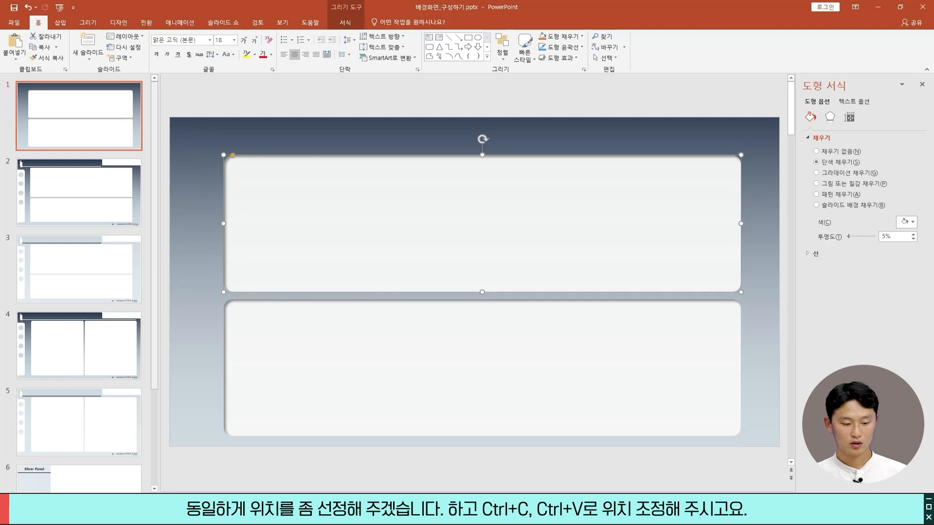
key("Escape")
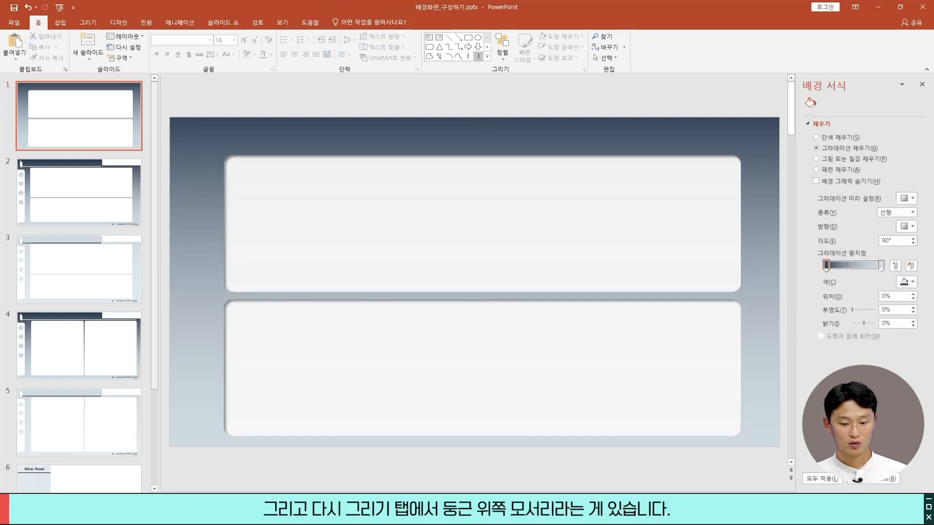
Draw a thin horizontal rectangle with rounded top corners in the dark band above the upper panel
left_click(486, 56)
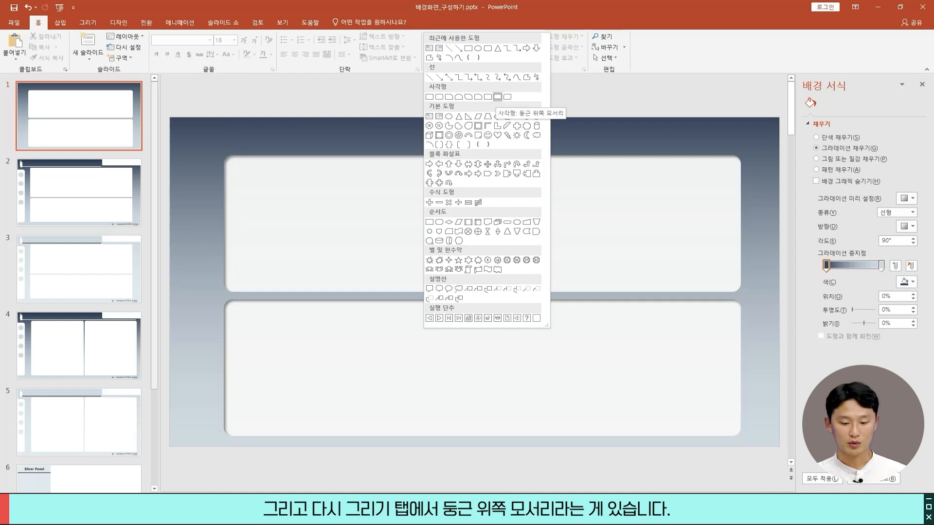
left_click(497, 97)
left_click_drag(301, 129, 603, 149)
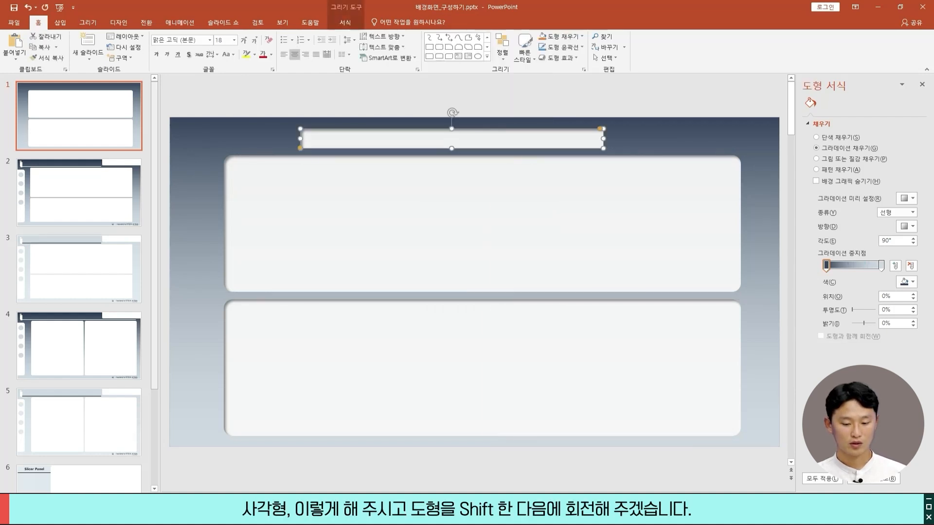
Rotate the thin bar to vertical, place it against the slide's left edge and adjust its length to span beside the two panels
mouse_move(452, 138)
left_mouse_down()
mouse_move(367, 197)
mouse_move(385, 178)
mouse_move(394, 197)
left_mouse_up()
left_click_drag(366, 238, 180, 332)
left_click_drag(180, 146, 181, 156)
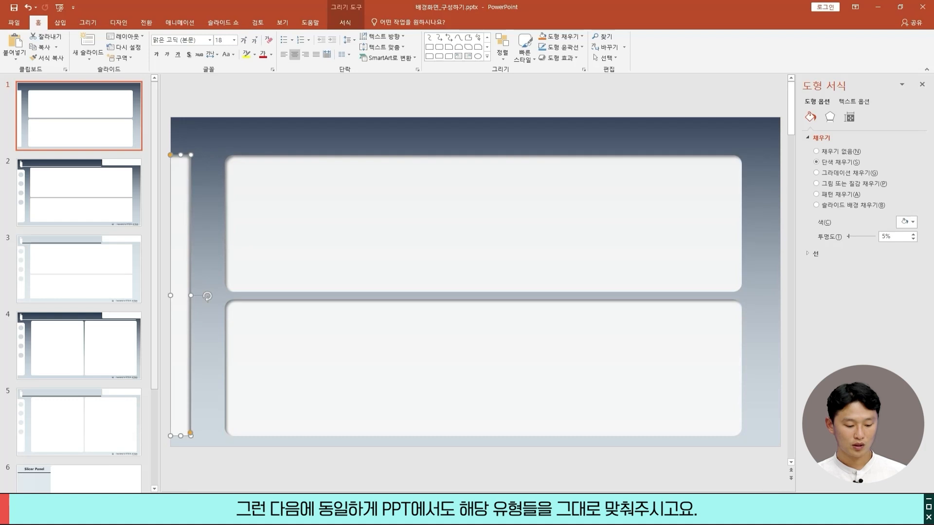
left_click_drag(181, 312, 181, 312)
left_click_drag(181, 436, 180, 432)
Shorten both wide panels slightly from their lower edges and nudge the lower panel up to balance the spacing
left_click(311, 389)
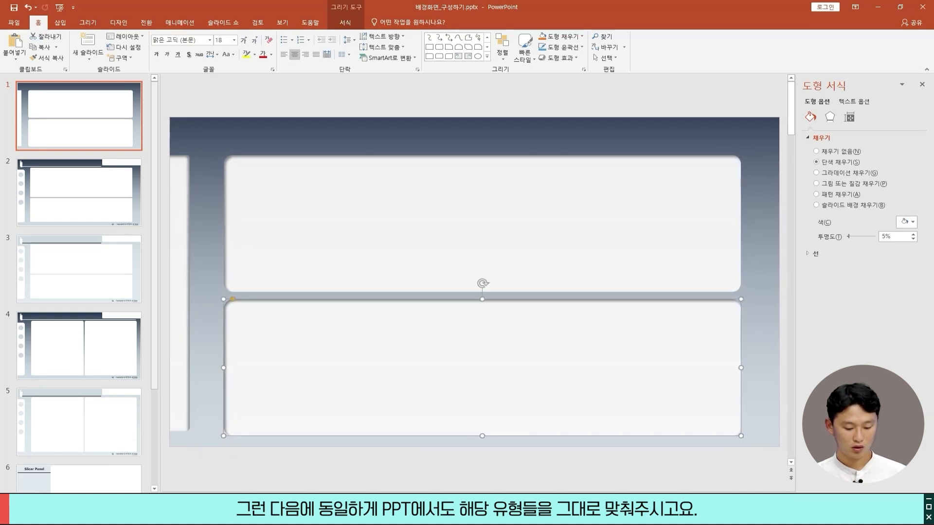
left_click_drag(482, 436, 481, 427)
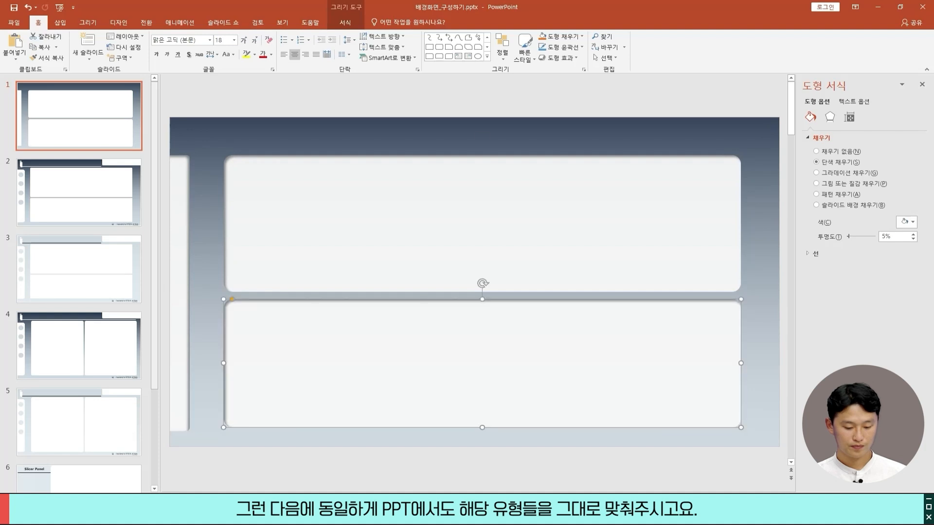
left_click(482, 253)
left_click_drag(482, 283, 482, 283)
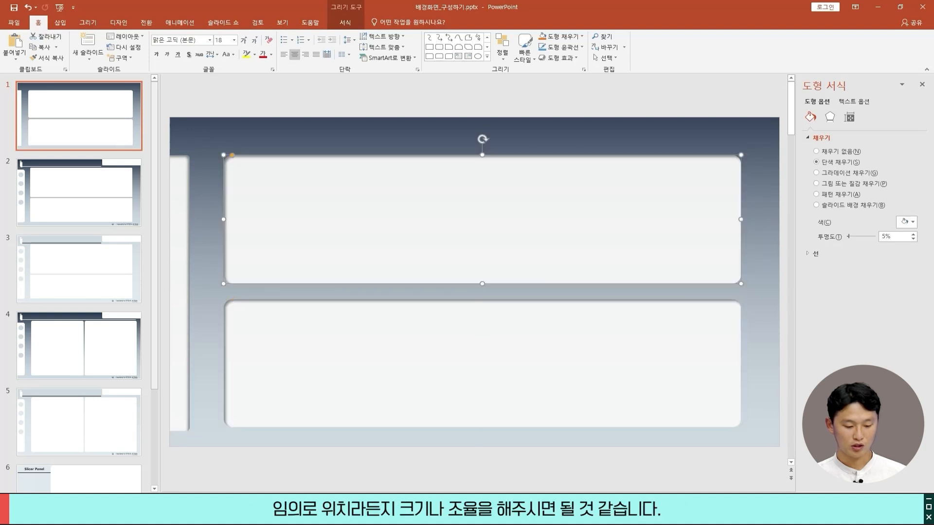
left_click(482, 283)
left_click_drag(482, 364, 482, 362)
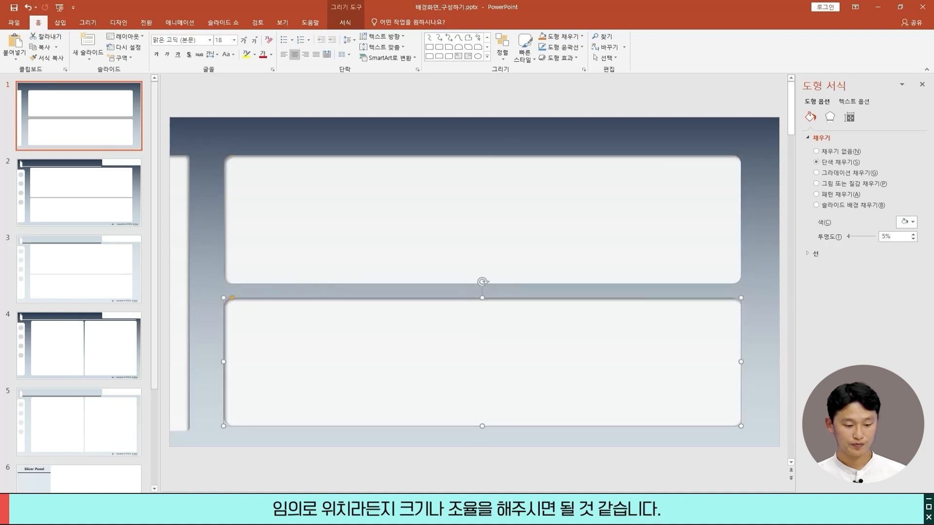
key("Escape")
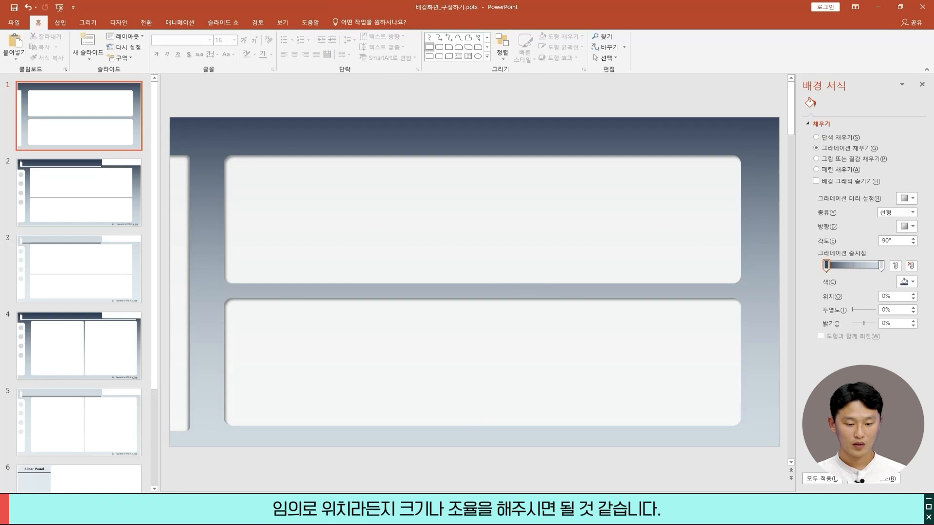
Draw a small upright rectangle in the slide's upper-left corner and replace its inner shadow with the outer bottom-right offset shadow
left_click_drag(190, 124, 198, 149)
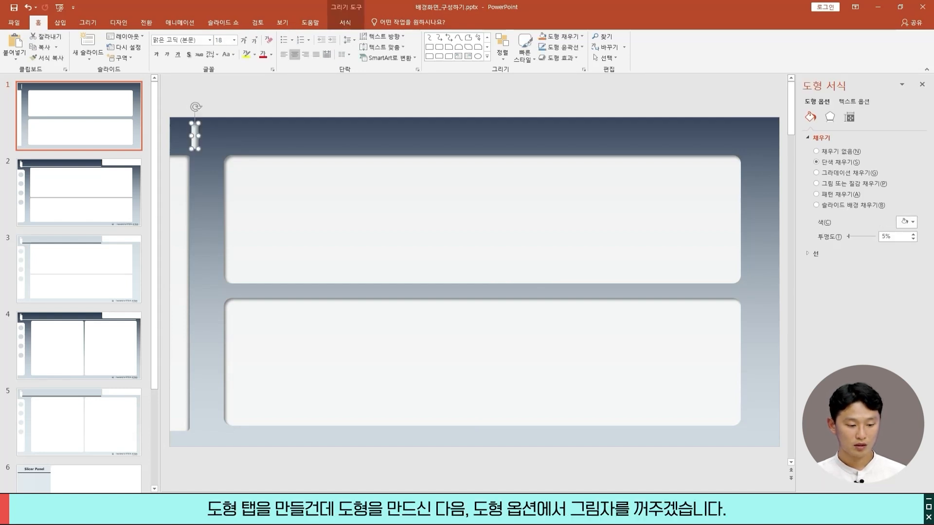
left_click(830, 117)
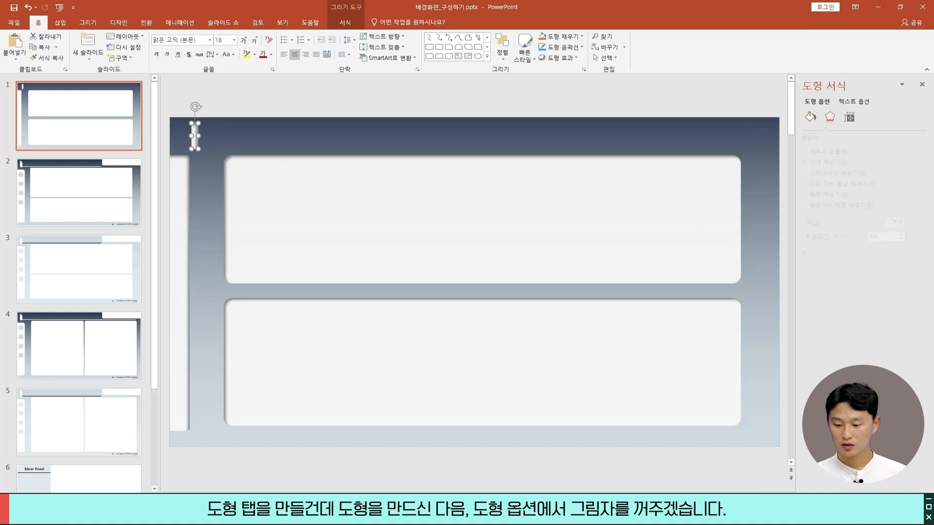
left_click(821, 137)
left_click(907, 150)
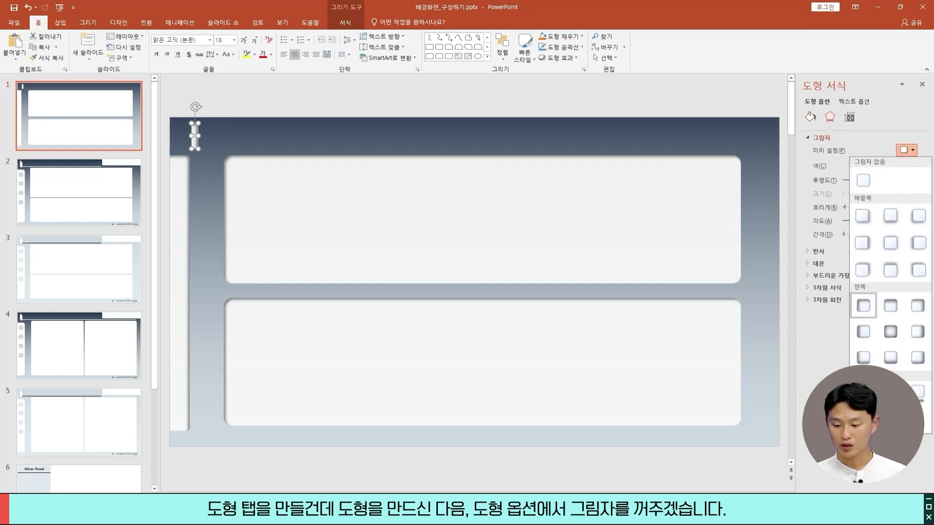
left_click(863, 180)
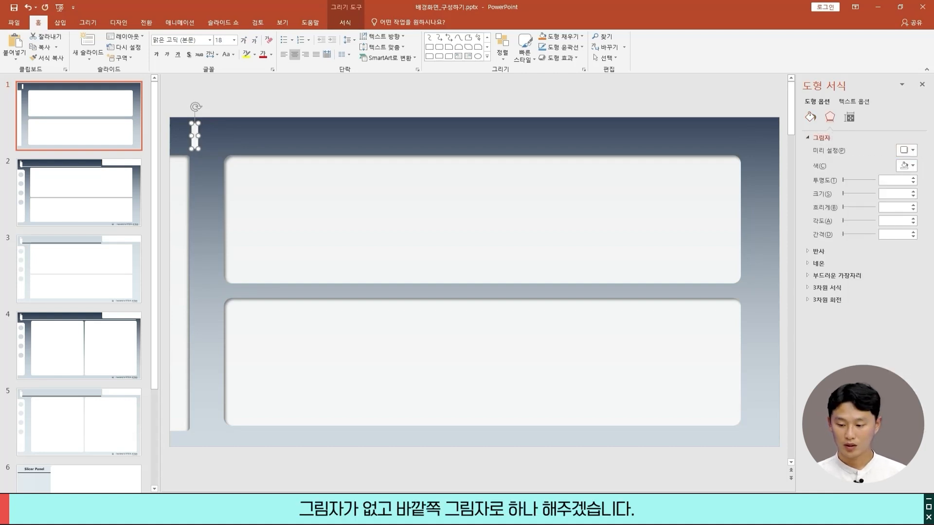
left_click(907, 150)
left_click(863, 216)
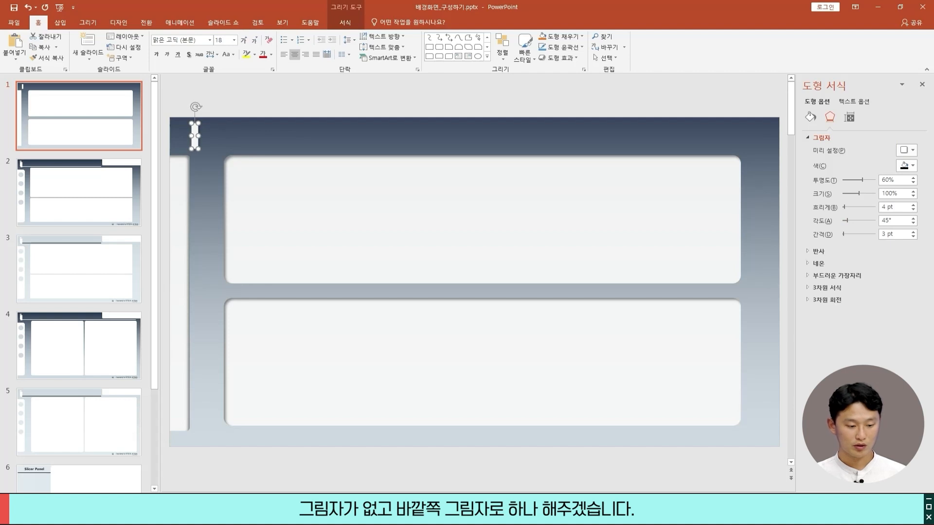
Duplicate the small upright rectangle, overlap the copy at a slight offset, and fill it with the background's light lower colour using the eyedropper
key("ctrl+v")
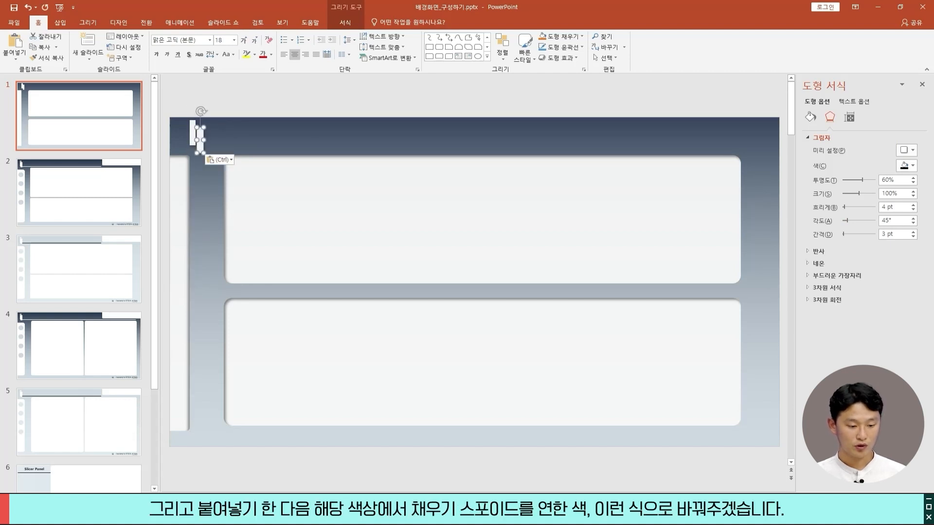
left_click_drag(200, 141, 196, 141)
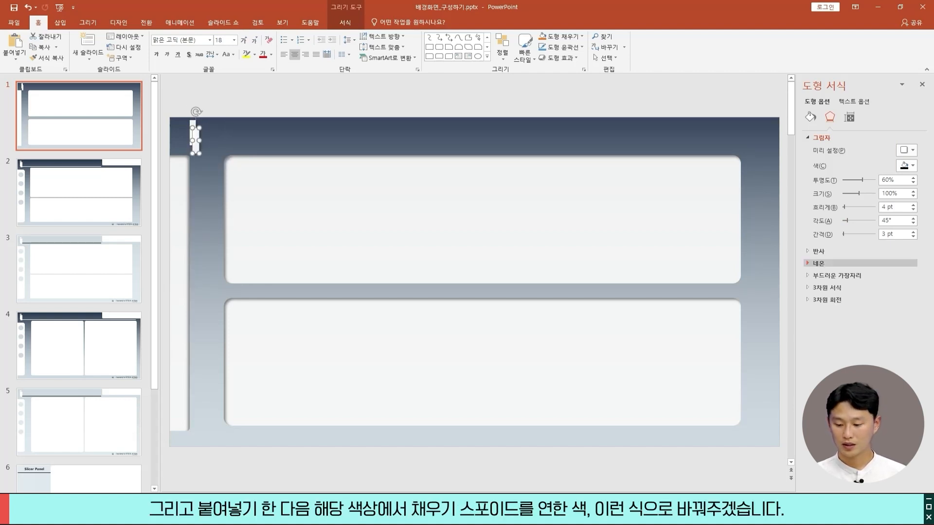
left_click(810, 117)
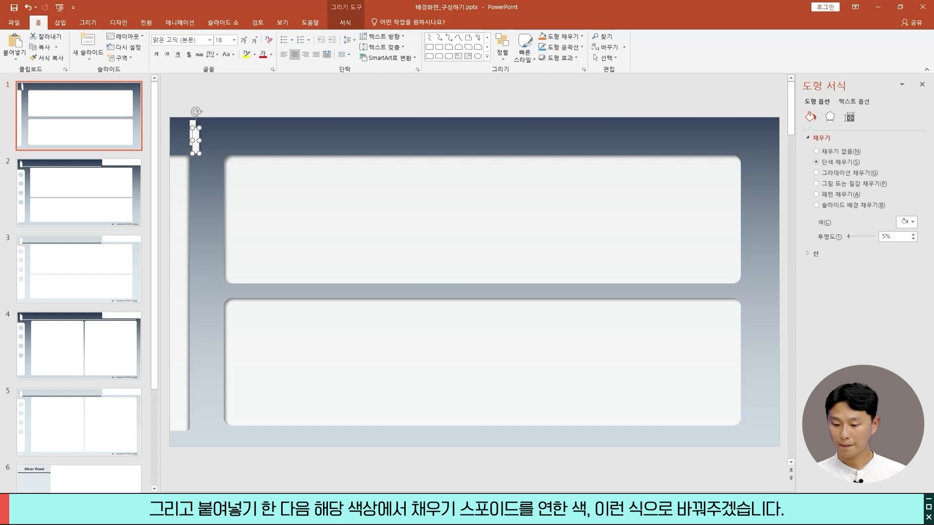
left_click(905, 221)
left_click(870, 331)
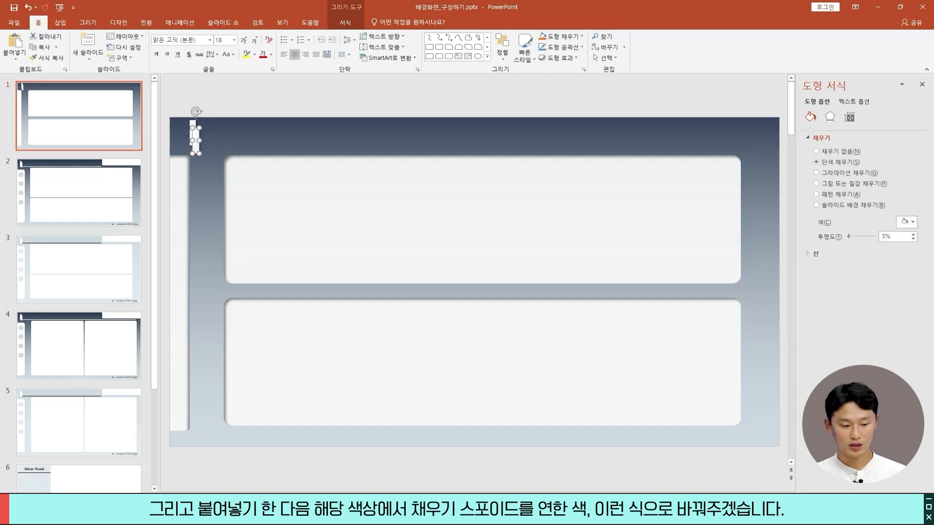
left_click(267, 436)
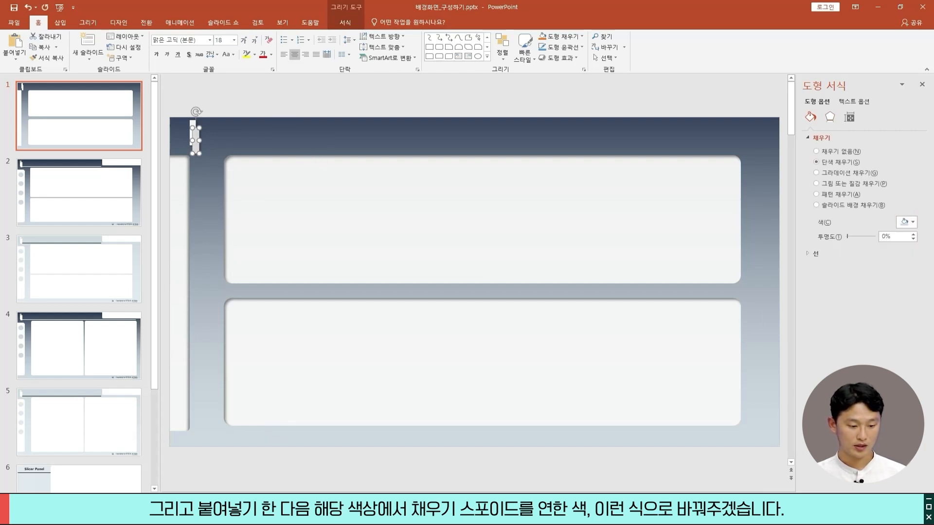
left_click(267, 435)
Nudge the light-coloured copy slightly up against the white rectangle and group the two small rectangles
left_click(195, 144)
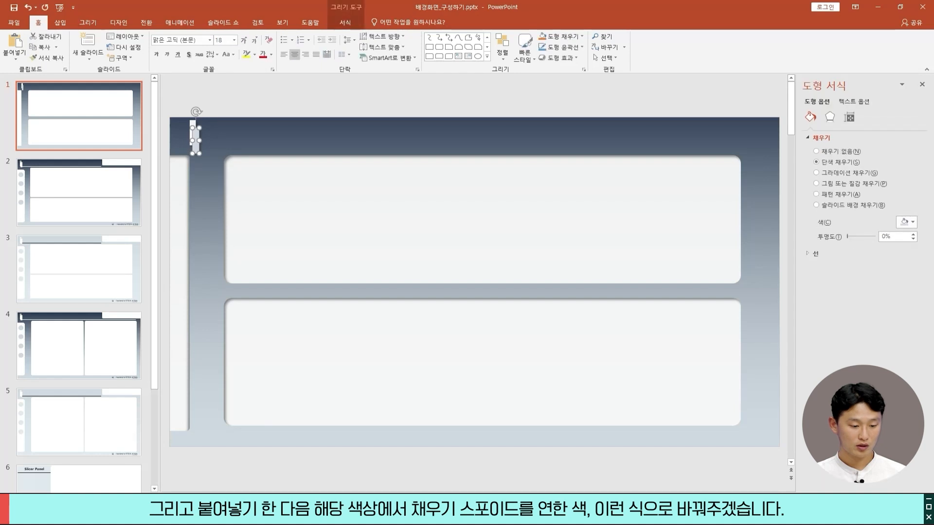
left_click_drag(196, 141, 196, 141)
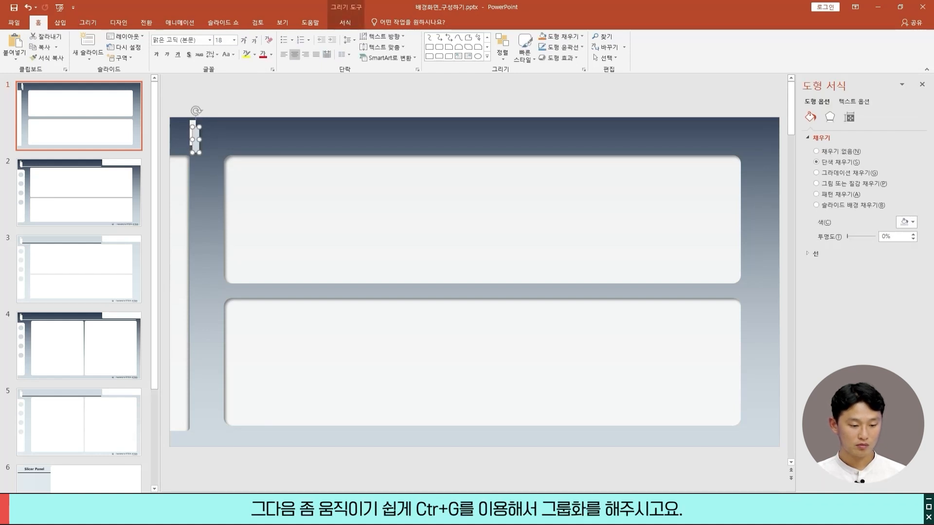
left_click(193, 124, "shift")
key("ctrl+g")
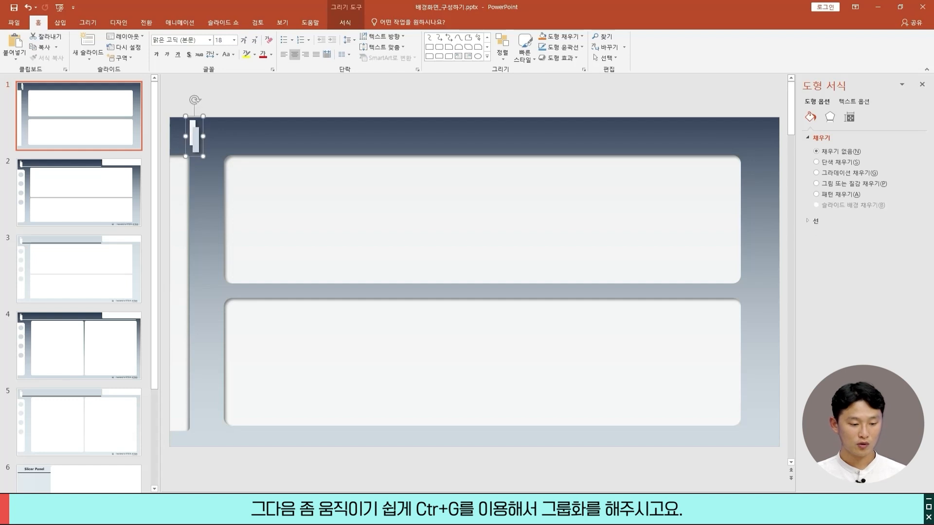